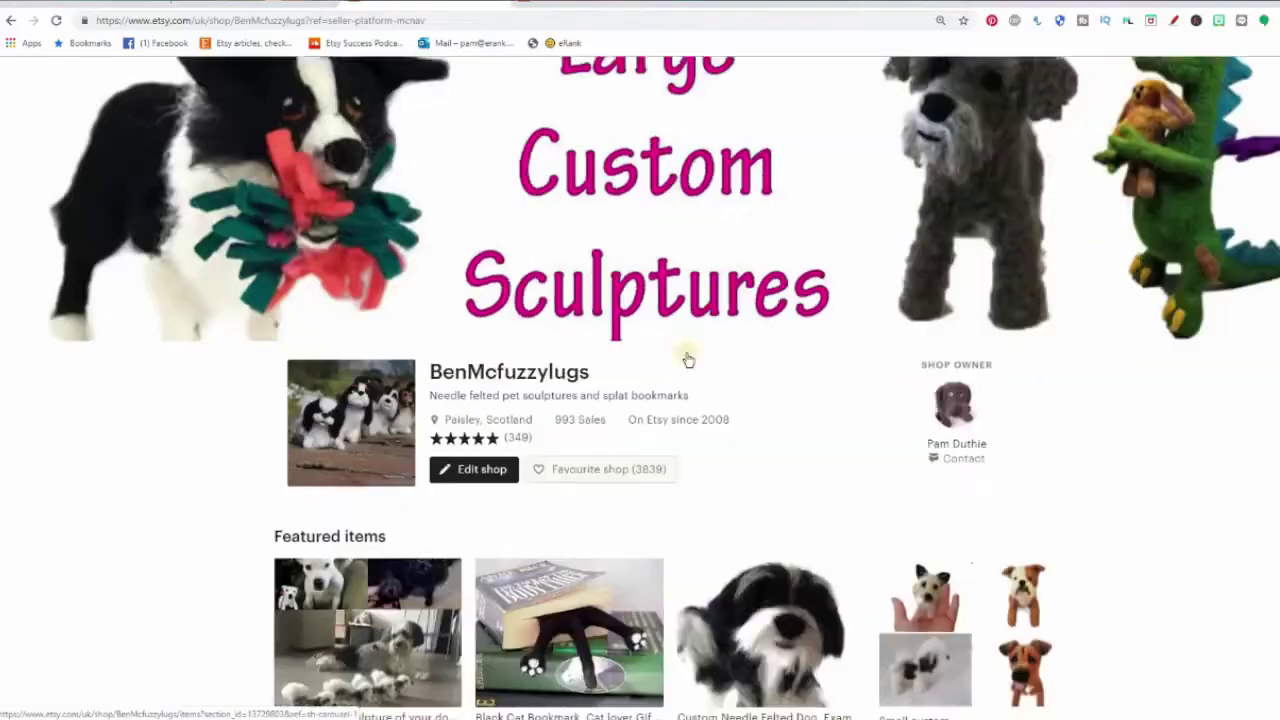
- Open the featured Havanese dog listing on Etsy and copy its listing number from the web address
scroll(686, 357, "down", 2)
left_click(769, 420)
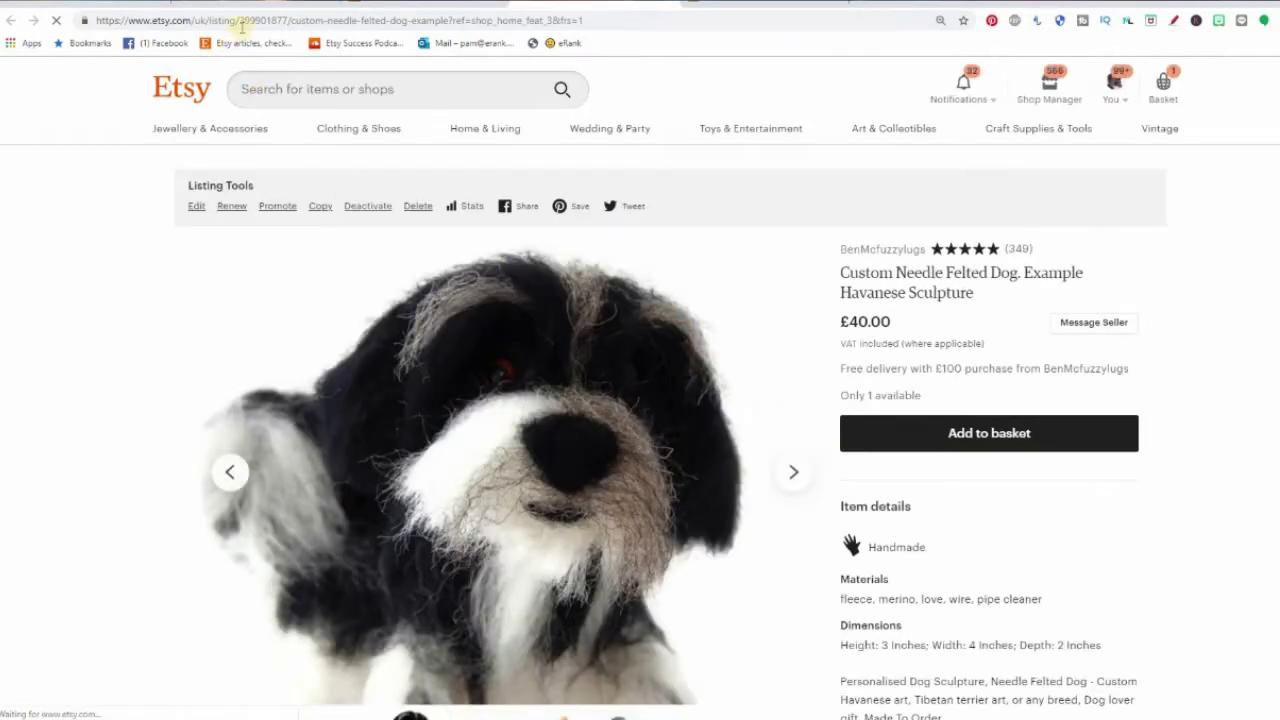
double_click(261, 20)
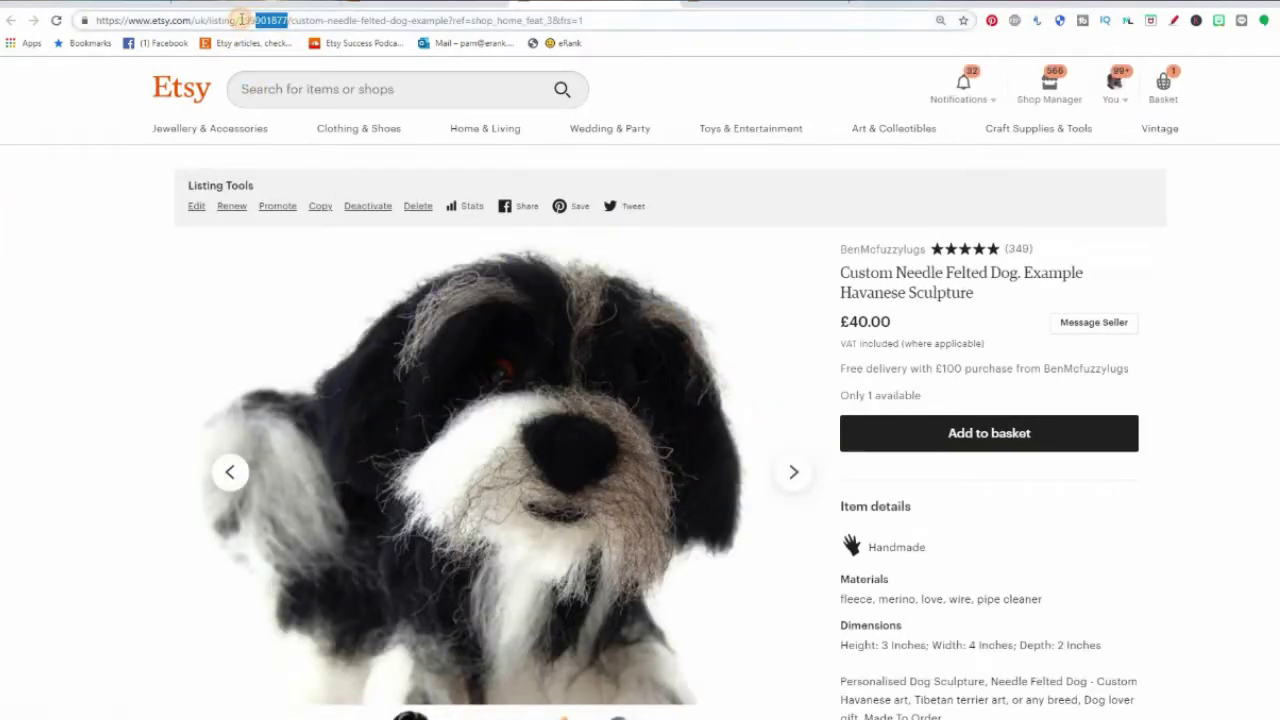
right_click(253, 22)
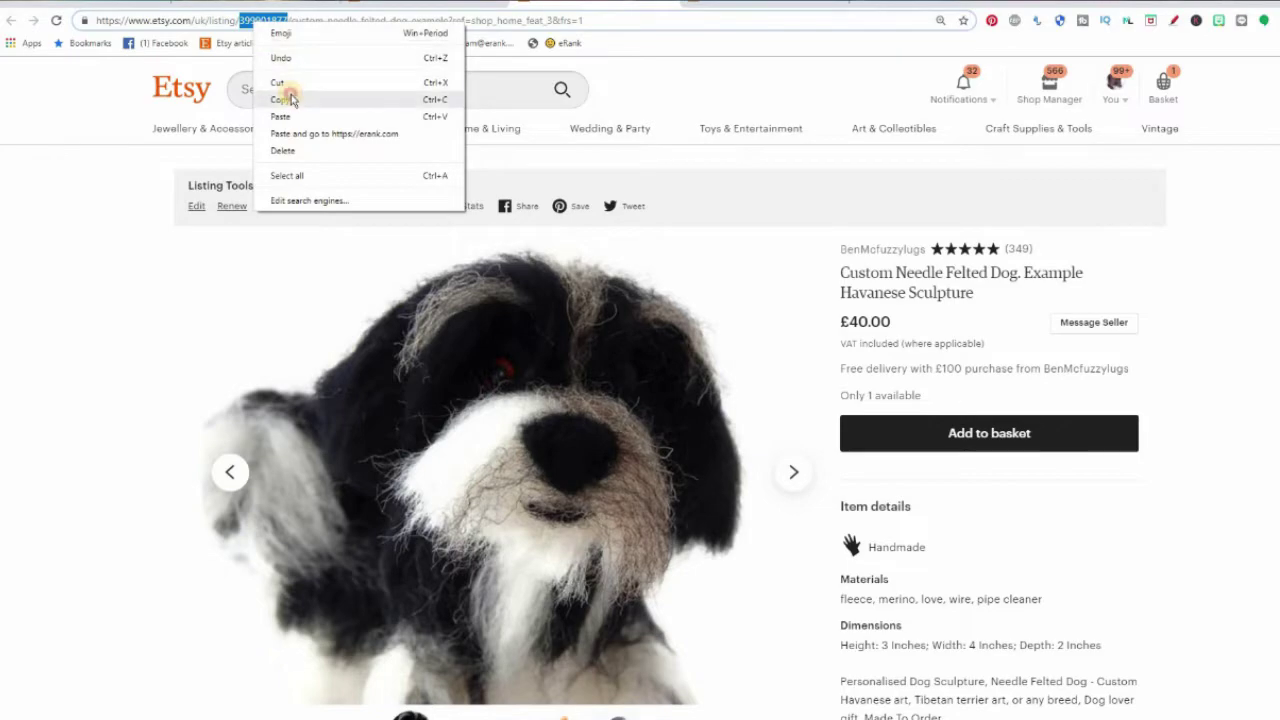
left_click(288, 96)
left_click(90, 4)
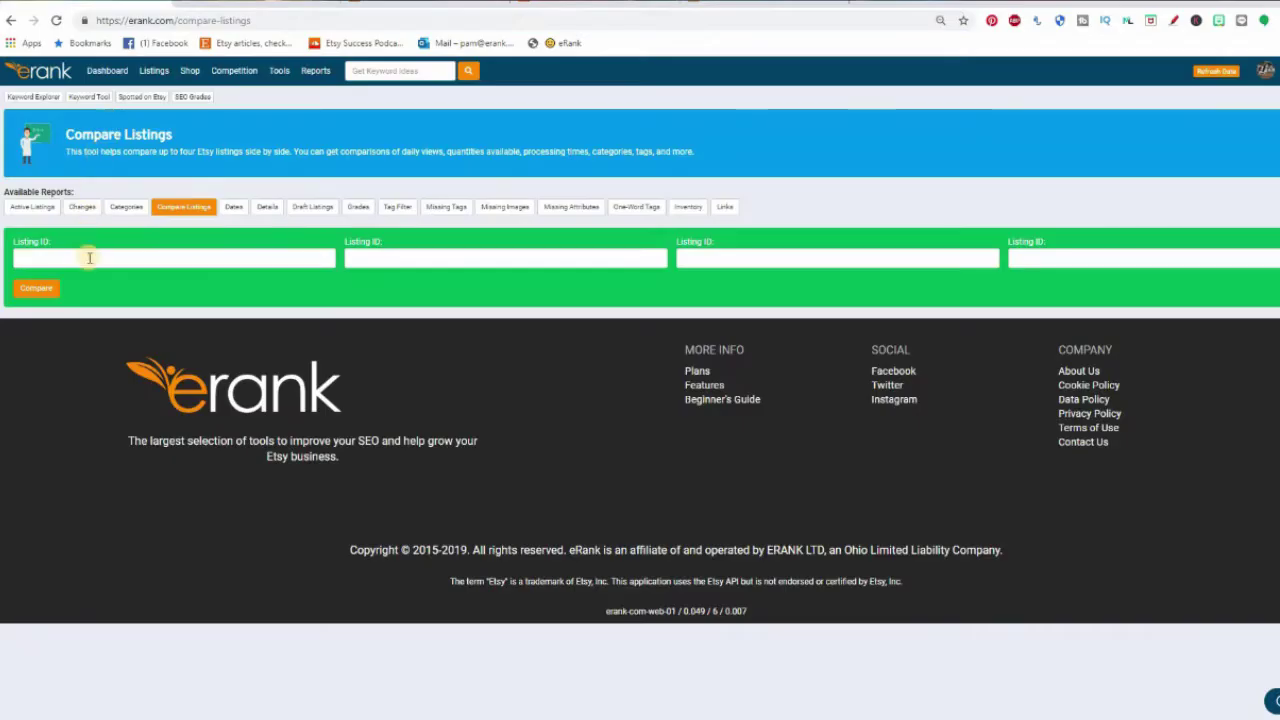
- Paste the Havanese listing number into the first Listing ID field
right_click(88, 258)
left_click(121, 366)
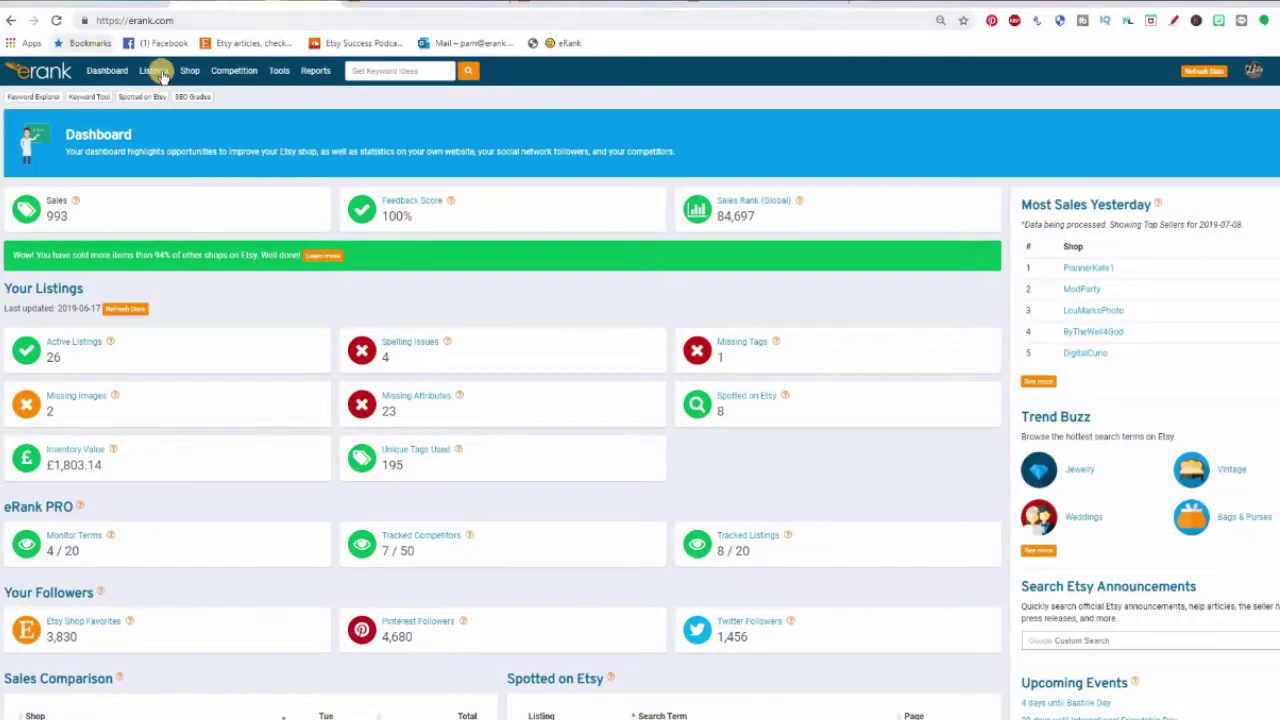
left_click(158, 71)
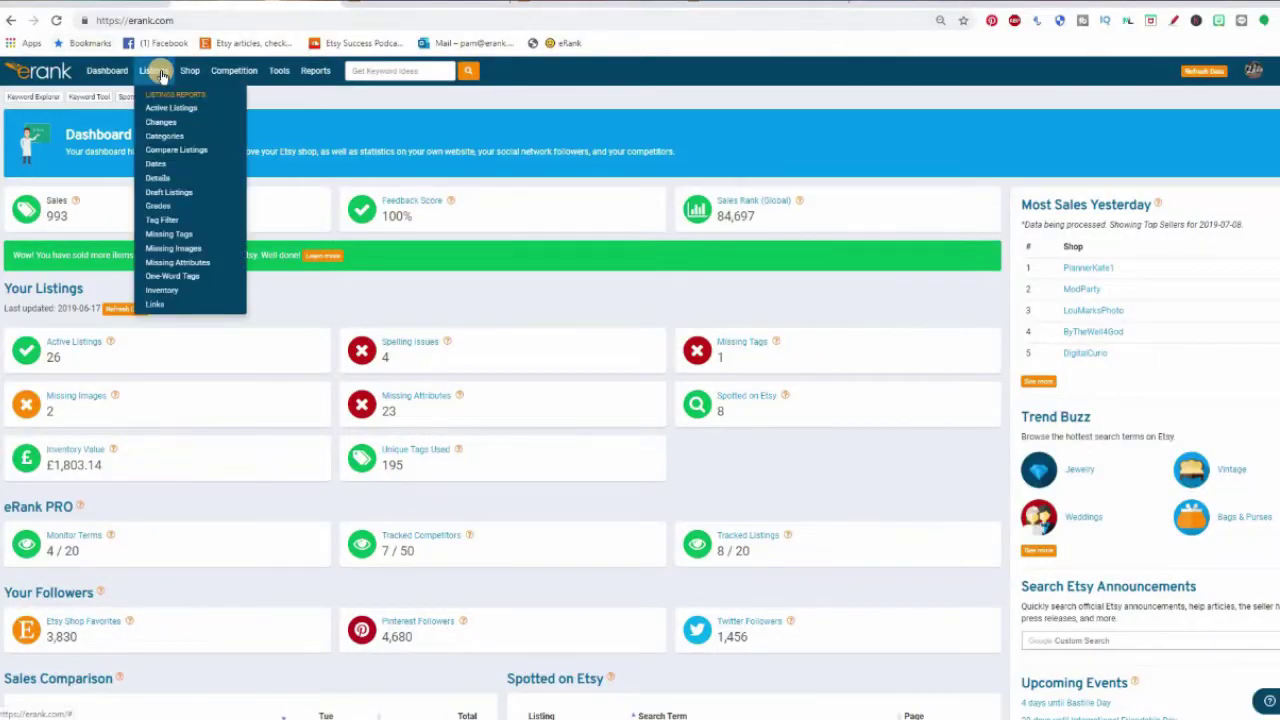
- Open the Listings Links report and filter it by 'do'
left_click(156, 304)
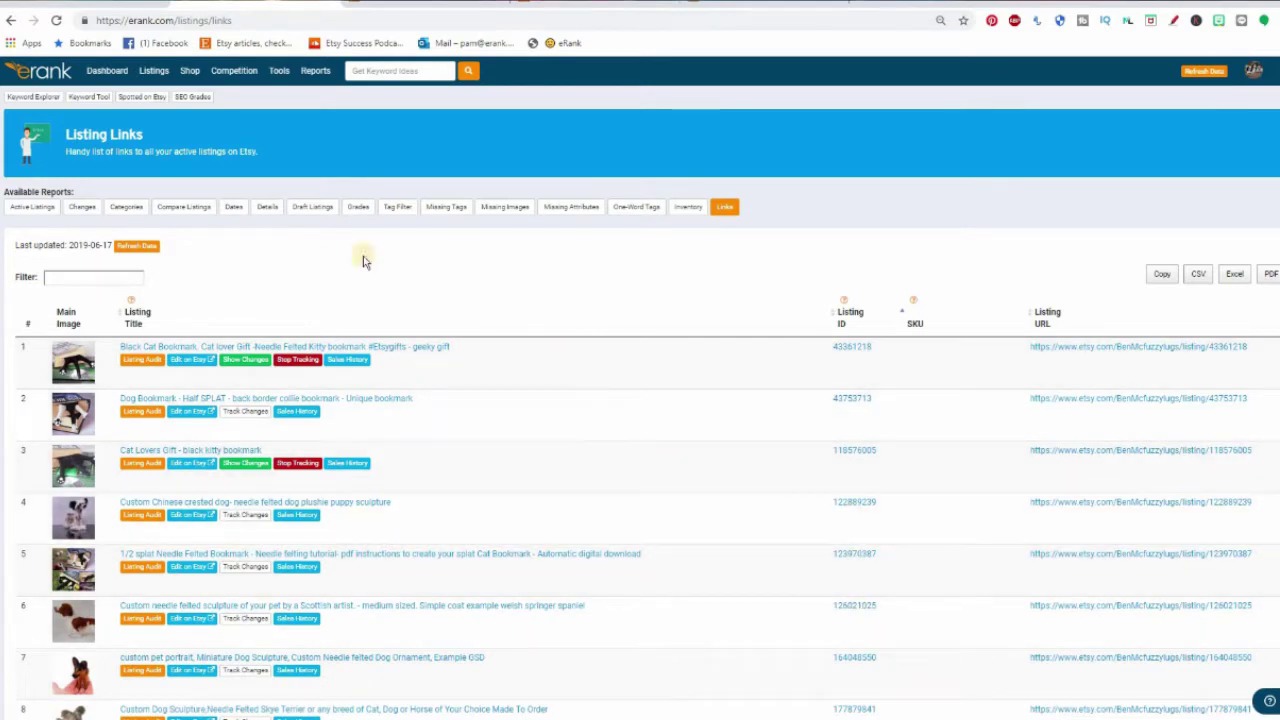
left_click(116, 276)
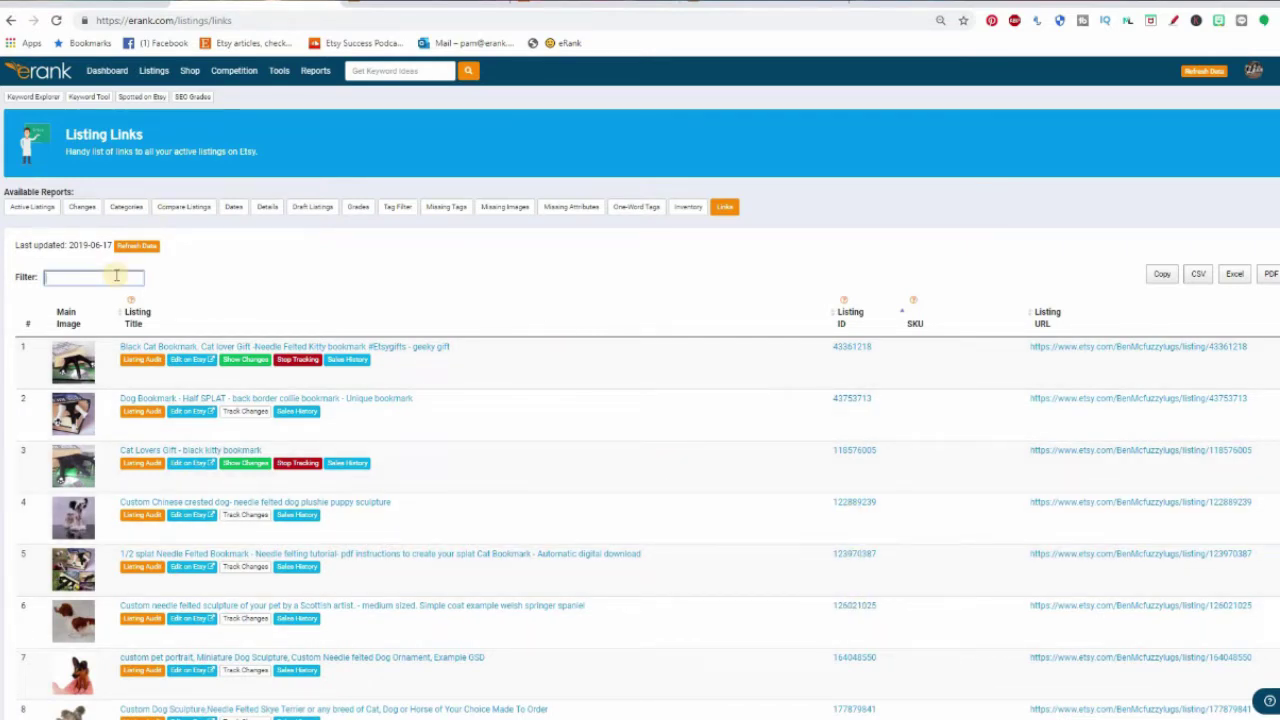
type("do")
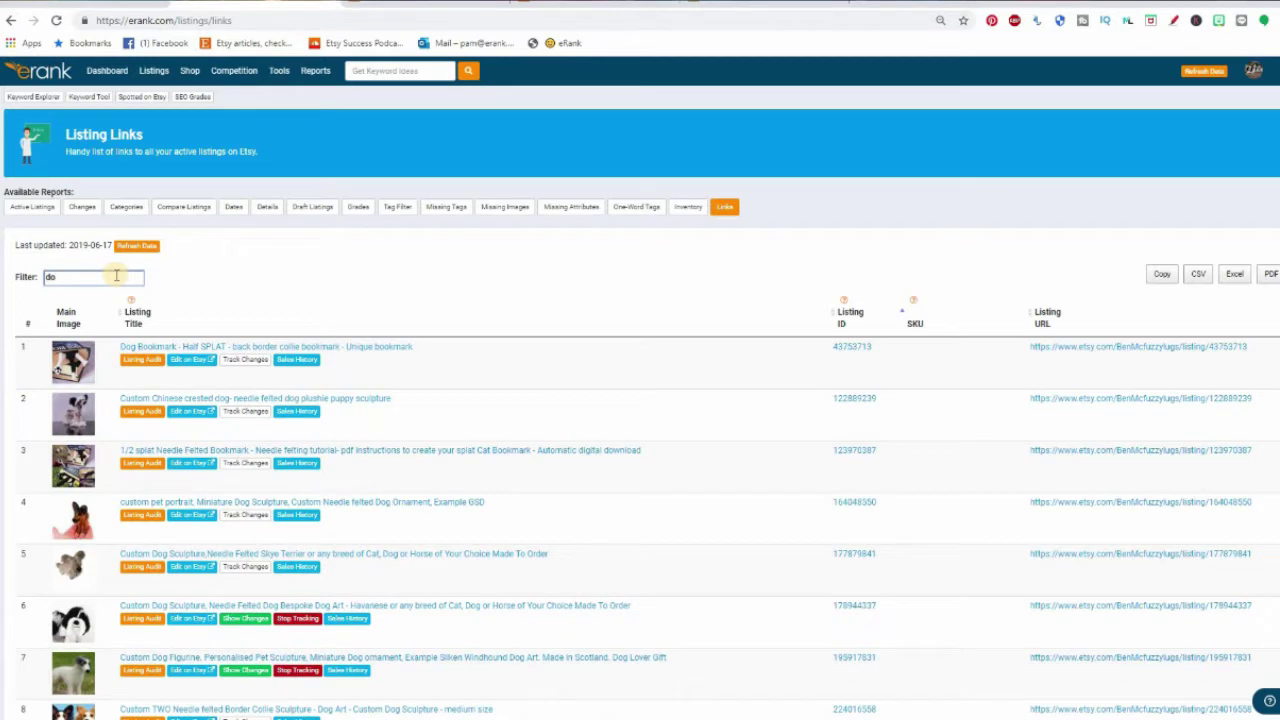
- Copy listing ID 164048550 from the filtered listings table
scroll(118, 277, "down", 2)
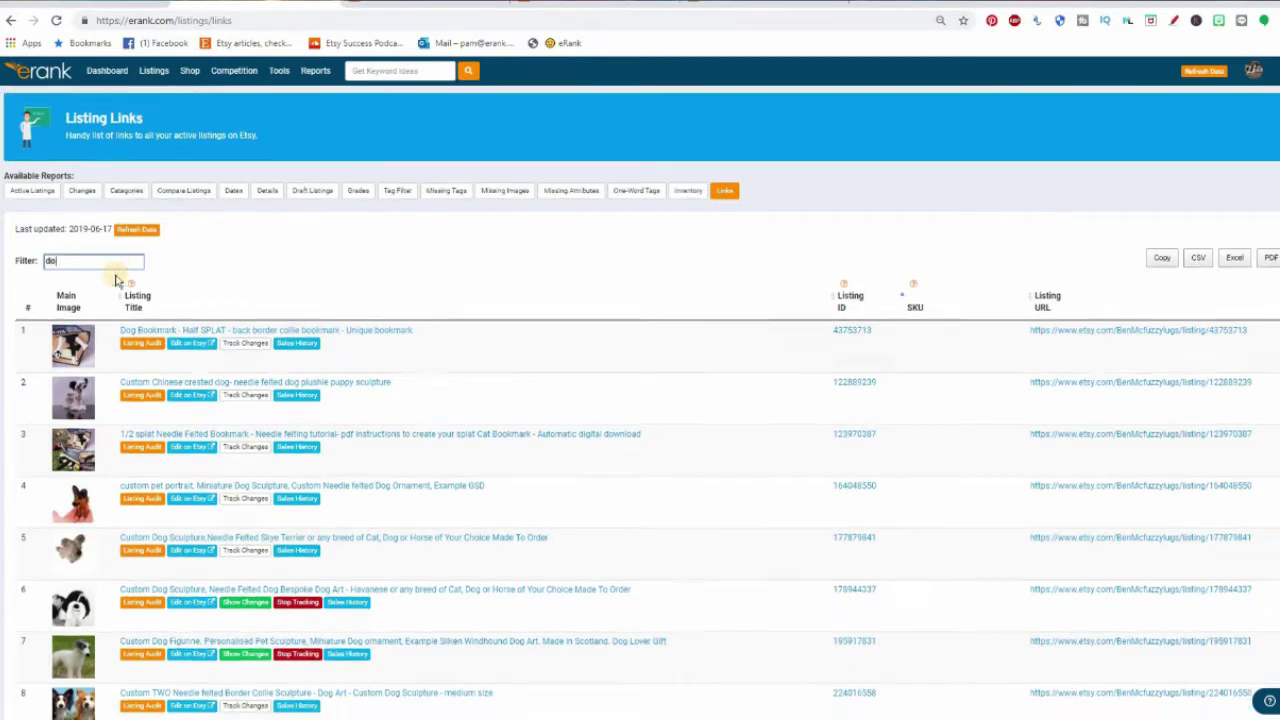
left_click_drag(886, 364, 833, 361)
right_click(868, 384)
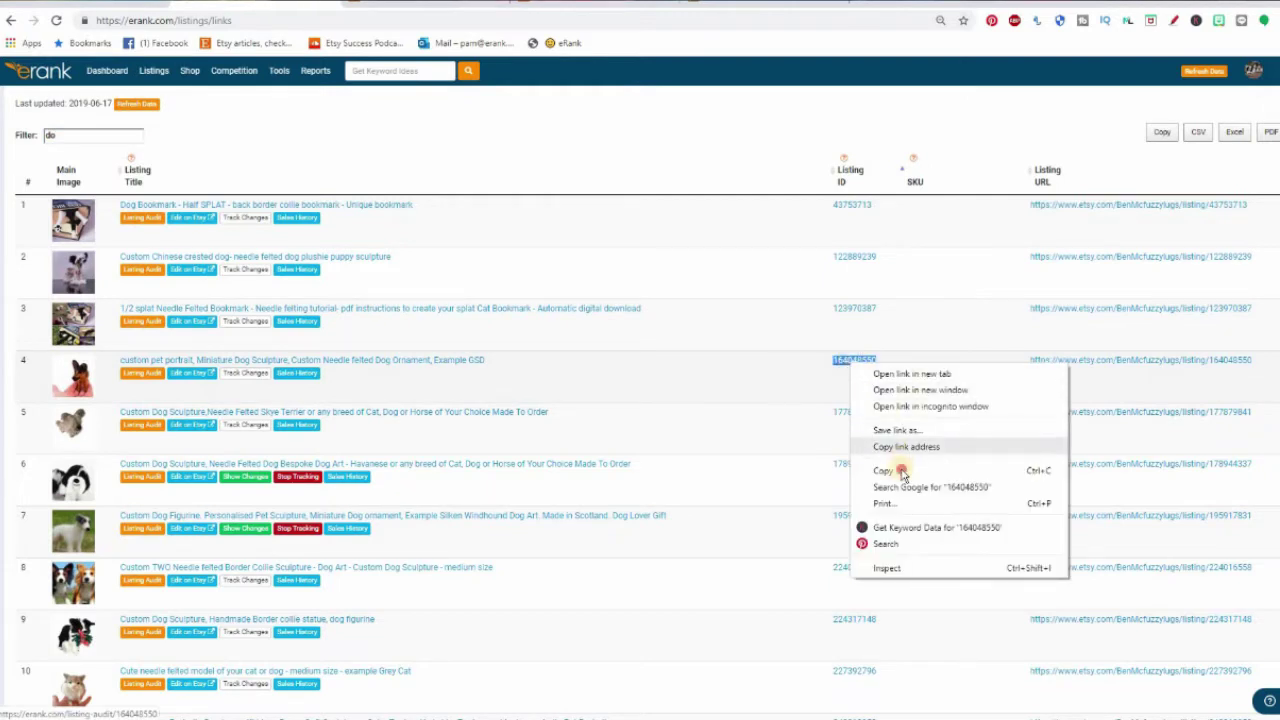
left_click(905, 472)
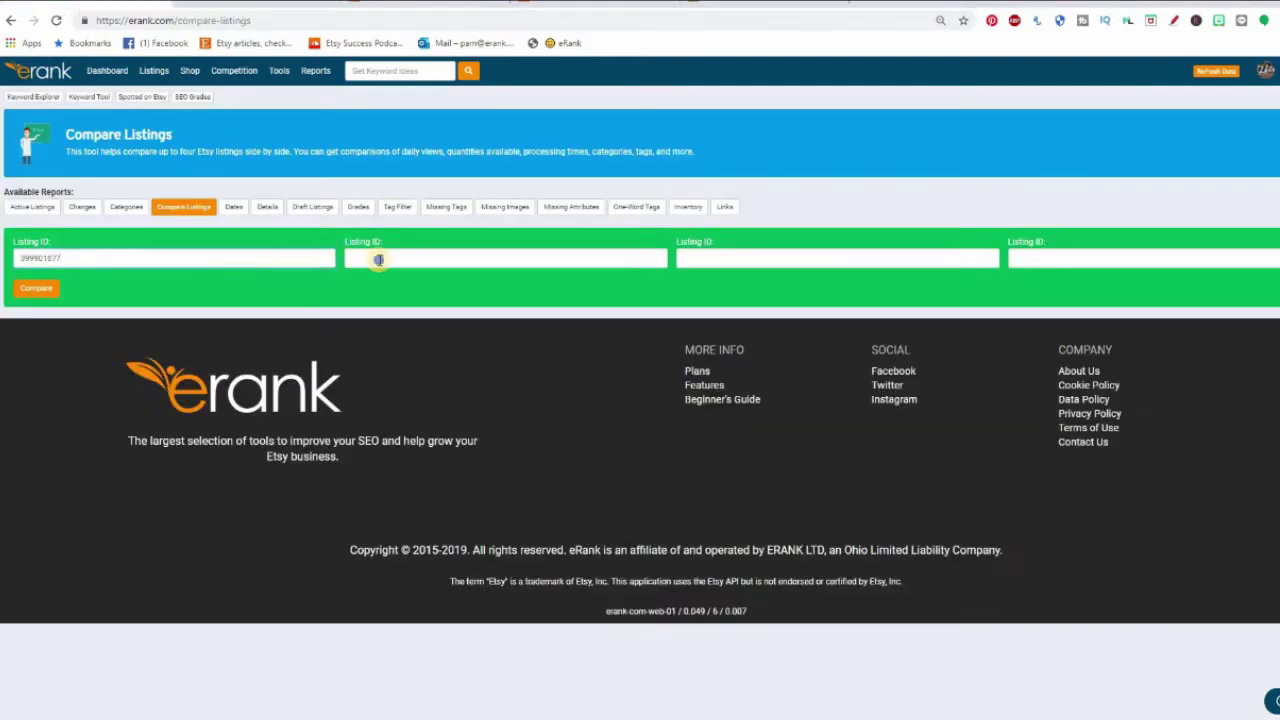
- Paste listing ID 164048550 into the second Listing ID field
right_click(376, 259)
left_click(445, 363)
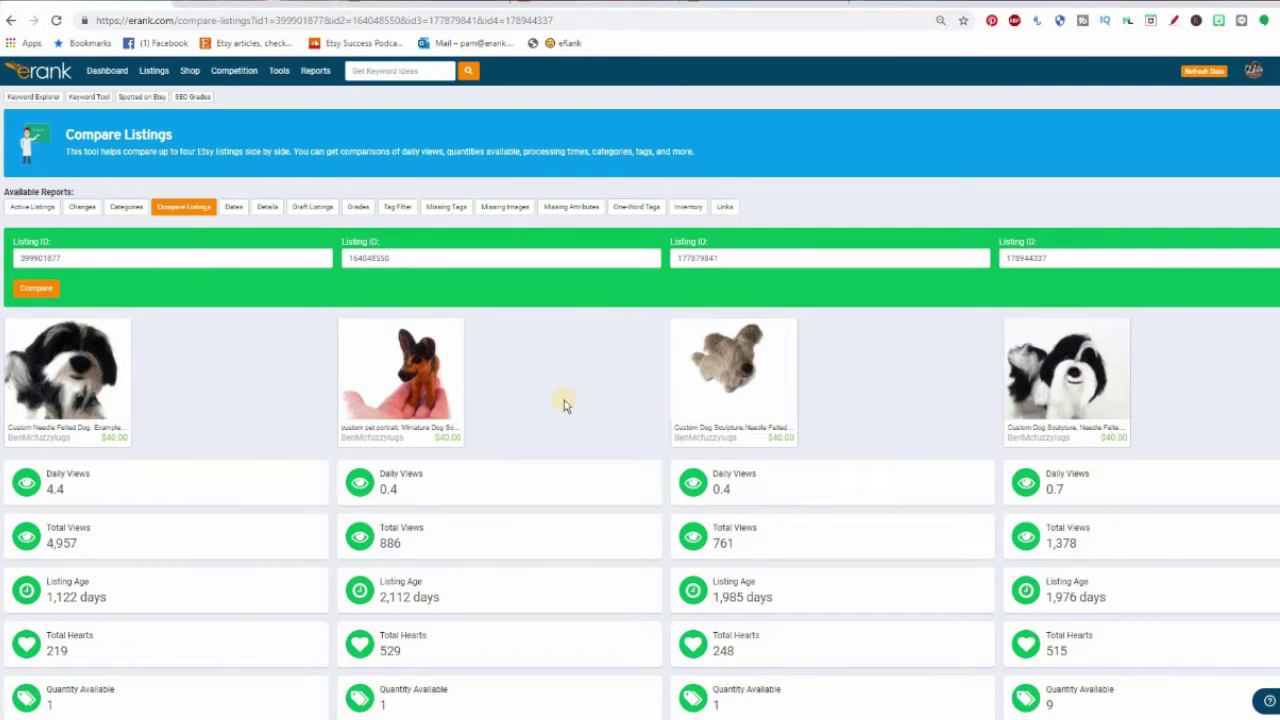
scroll(621, 441, "down", 3)
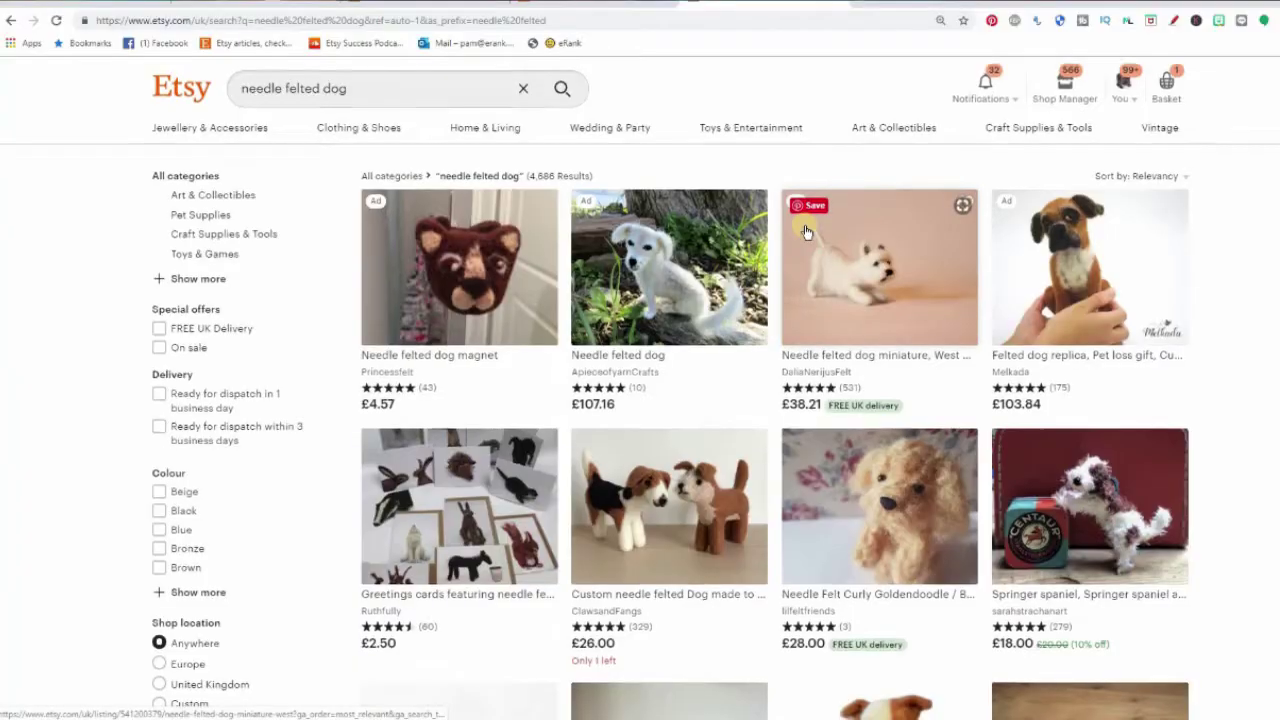
- Open the competitor's Small custom realistic needle felted dog listing and copy its listing ID
scroll(806, 232, "down", 3)
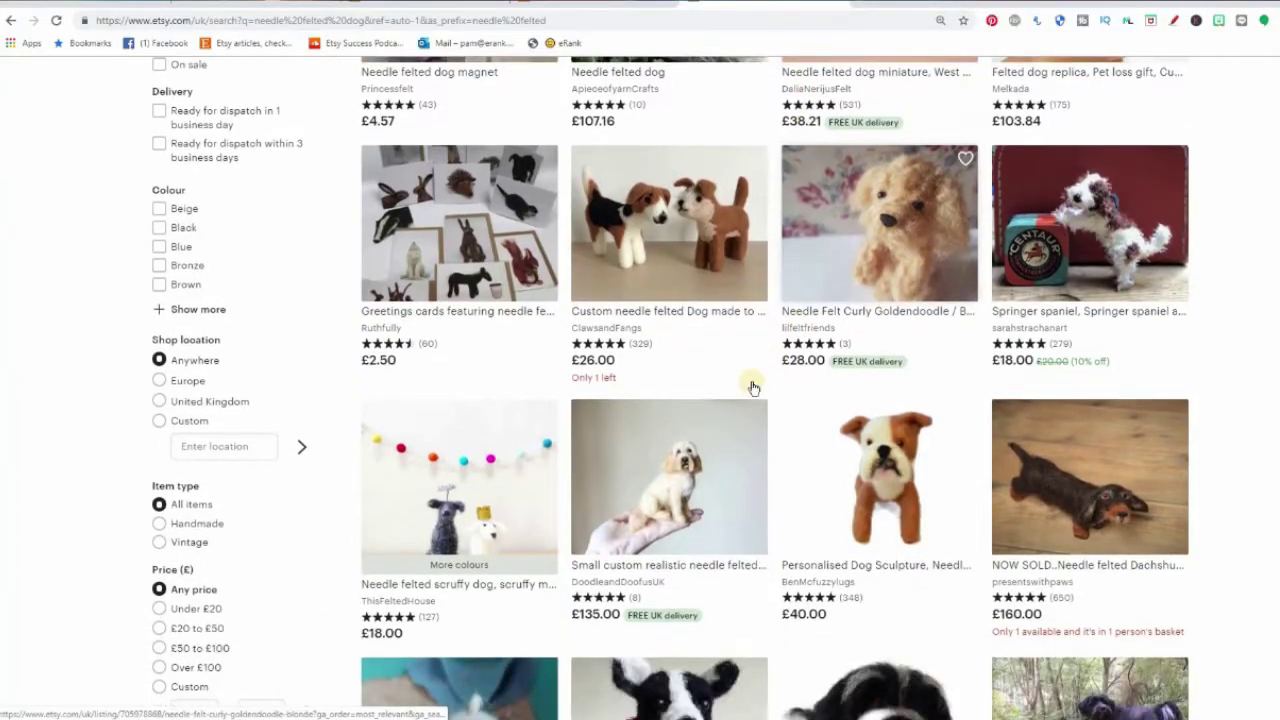
left_click(643, 470)
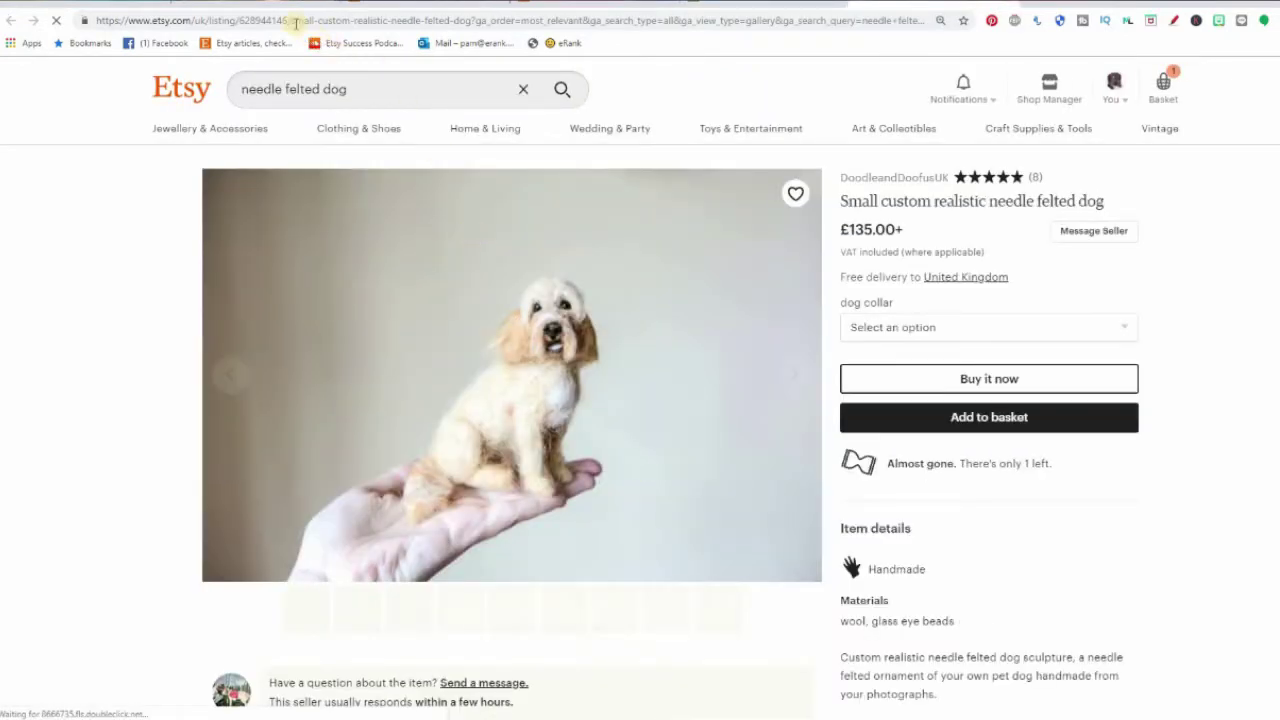
left_click(286, 20)
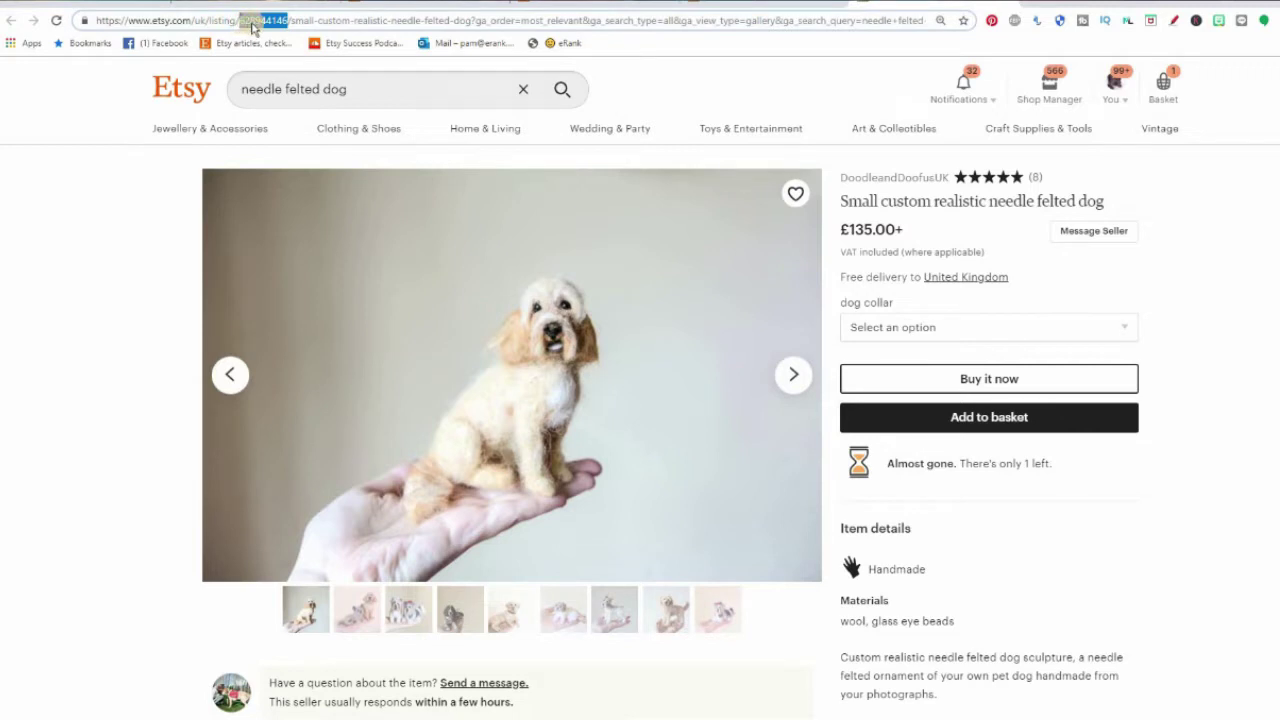
right_click(253, 28)
left_click(281, 102)
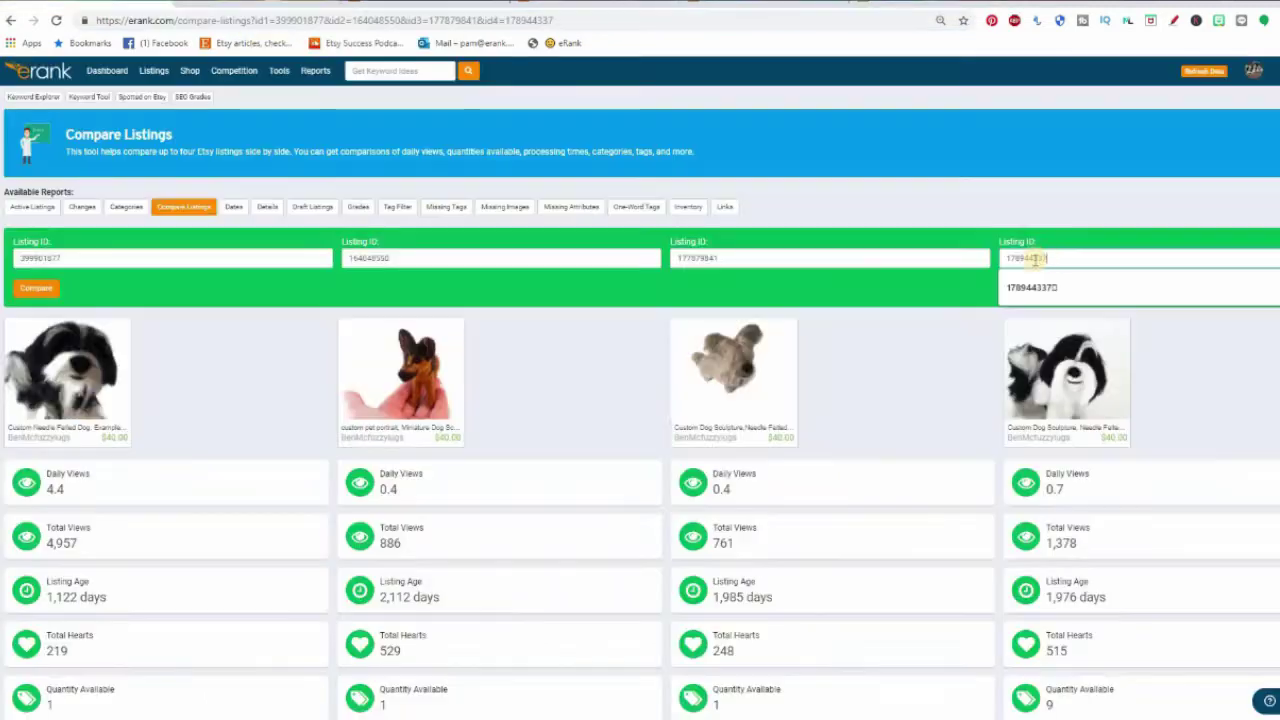
- Replace the fourth Listing ID with competitor listing 628944146 and rerun the comparison
double_click(1030, 260)
right_click(1035, 258)
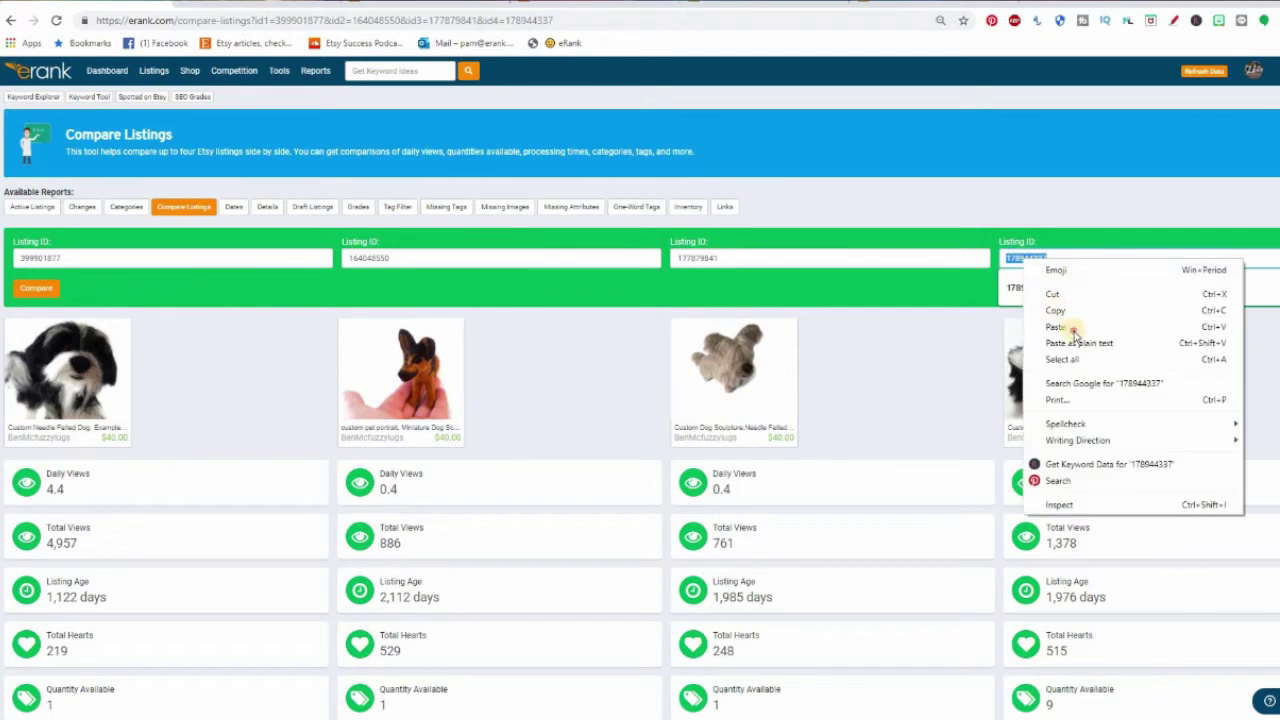
left_click(1057, 331)
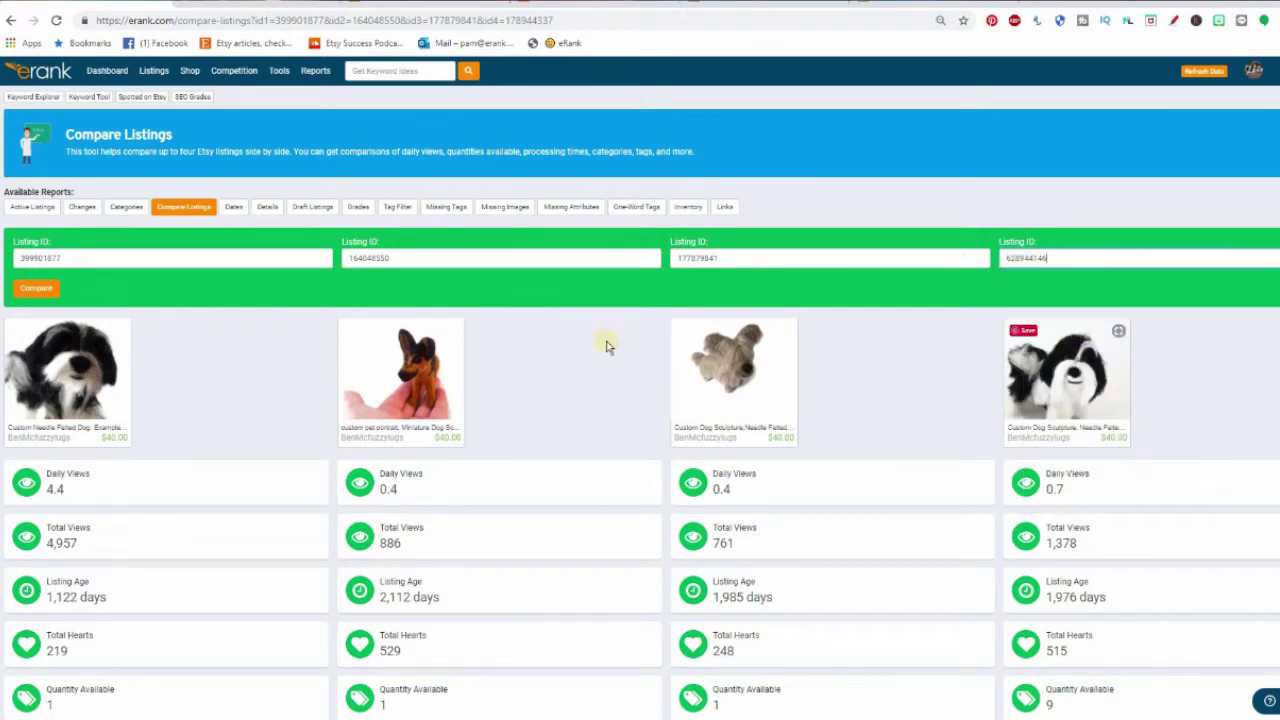
left_click(33, 290)
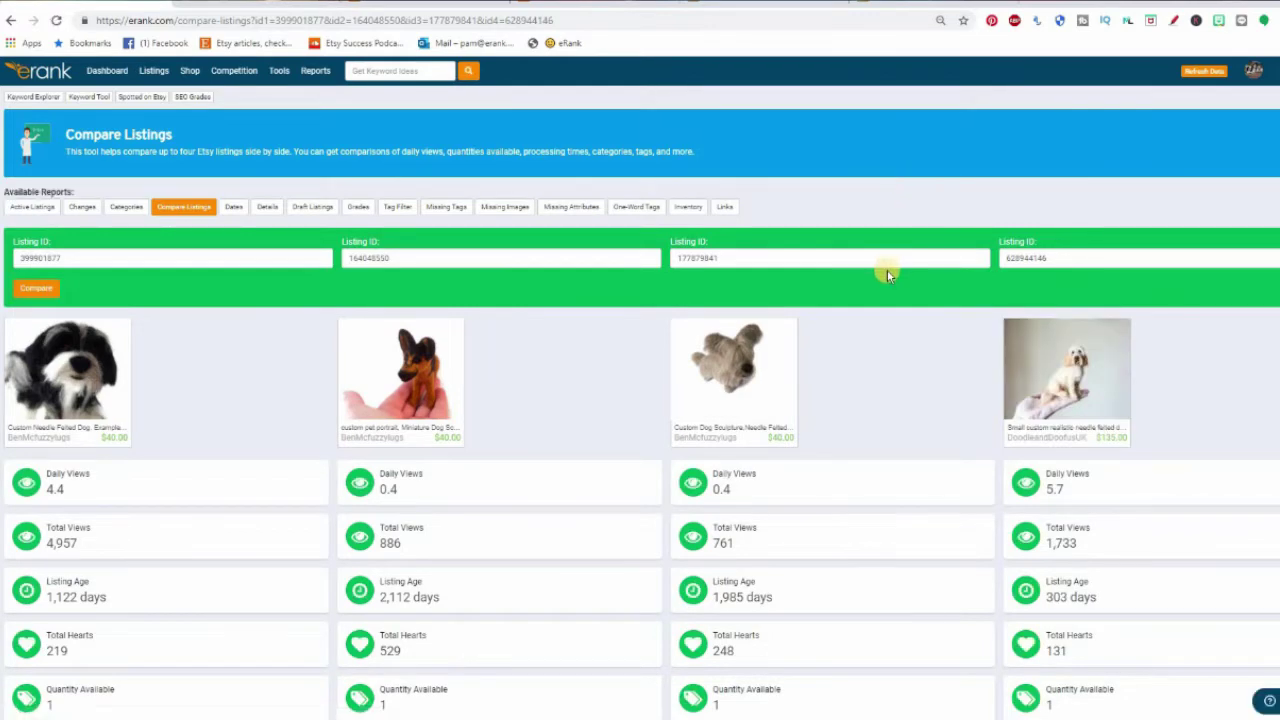
scroll(889, 271, "down", 1)
scroll(889, 274, "down", 2)
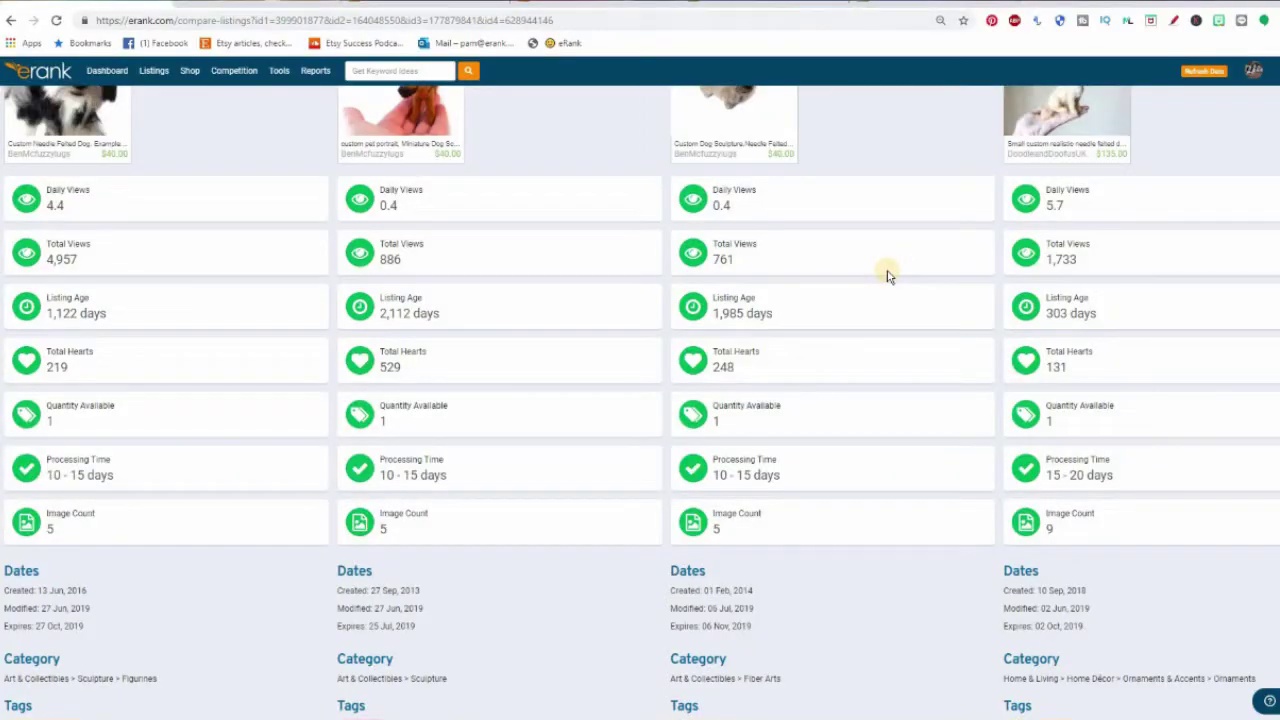
scroll(888, 275, "down", 3)
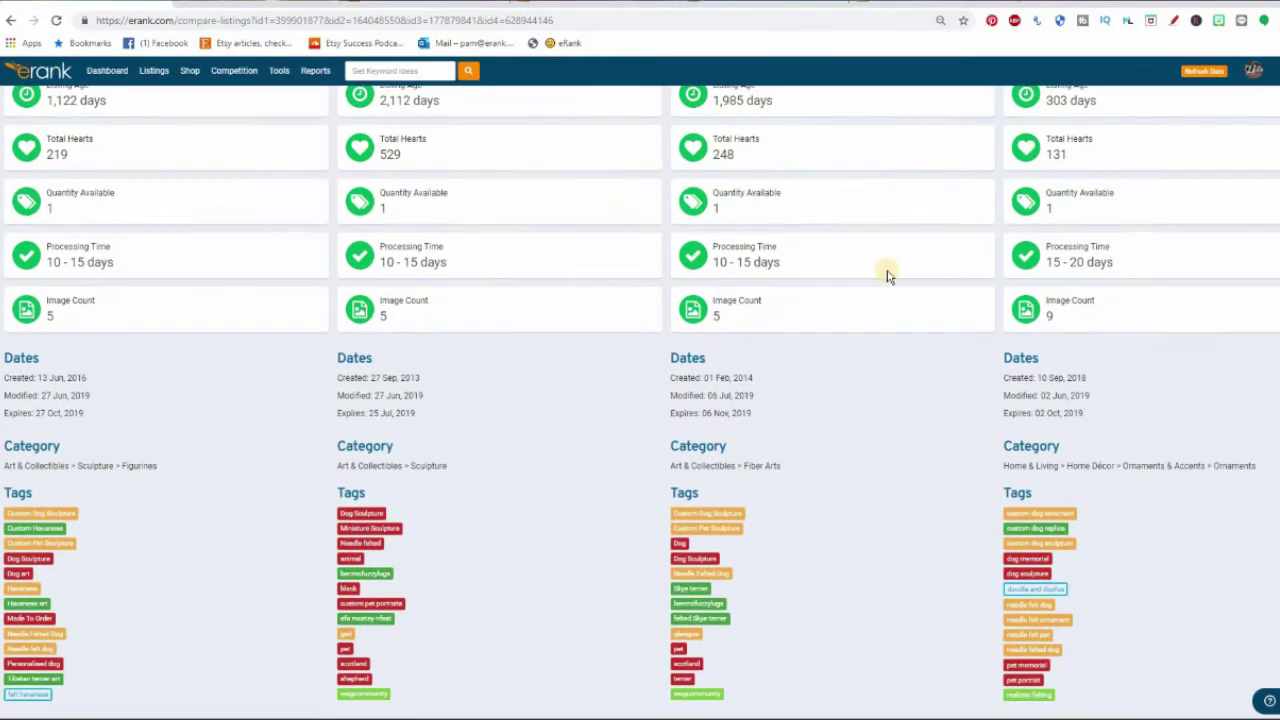